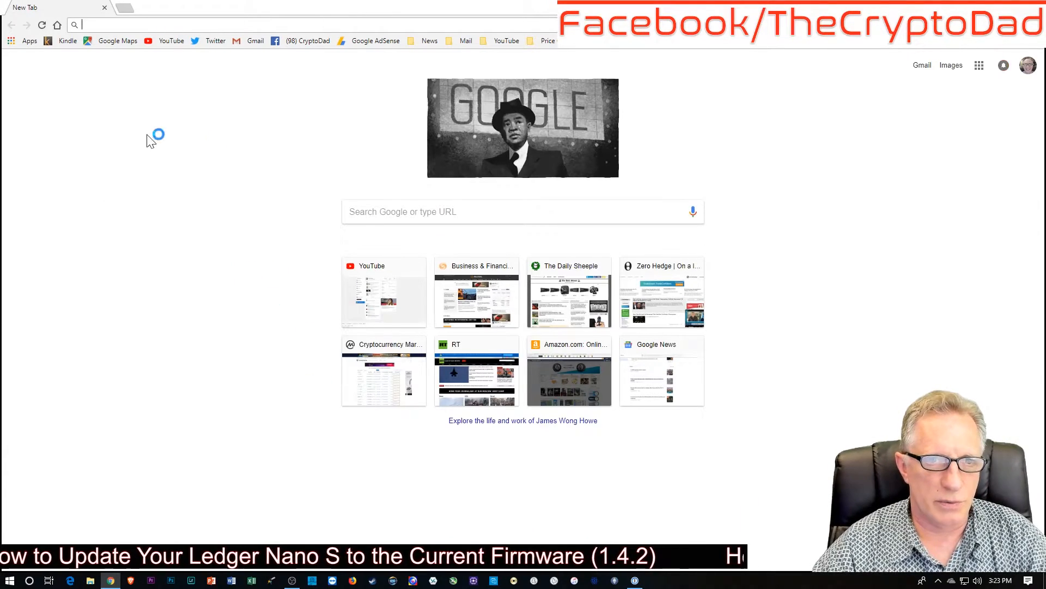
Step: Visit ledgerwallet.com/apps from the Ledger Stuff bookmarks via Chrome's apps page
click(23, 42)
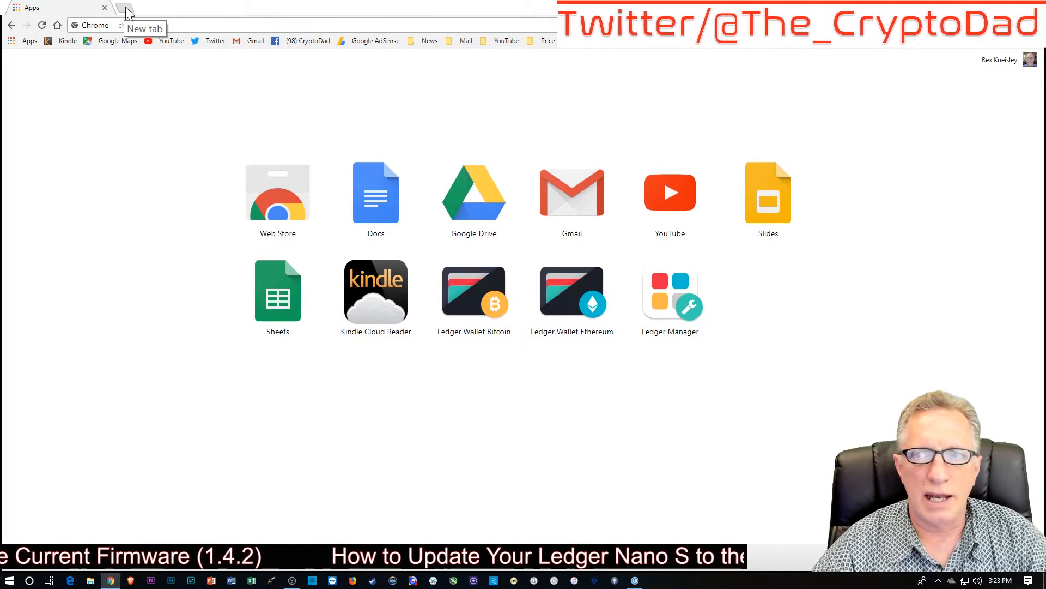
click(1032, 41)
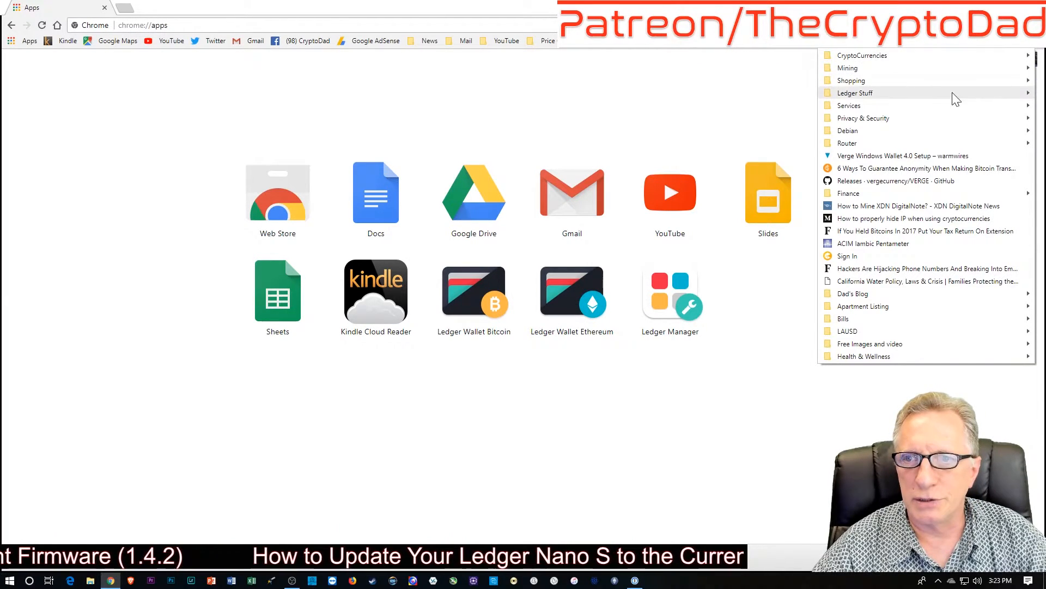
click(732, 103)
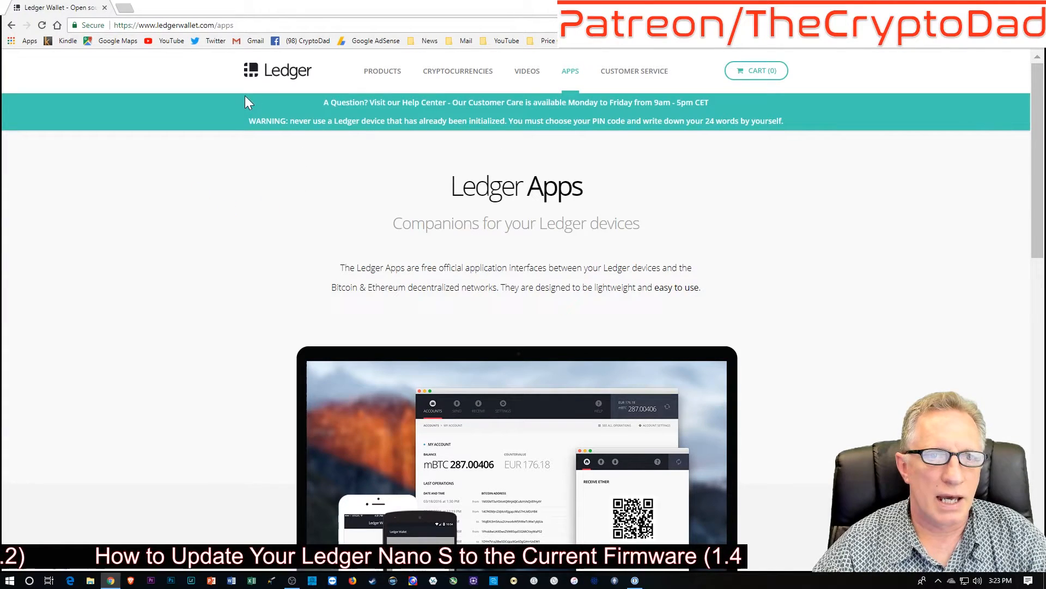
scroll(242, 303, down, 2)
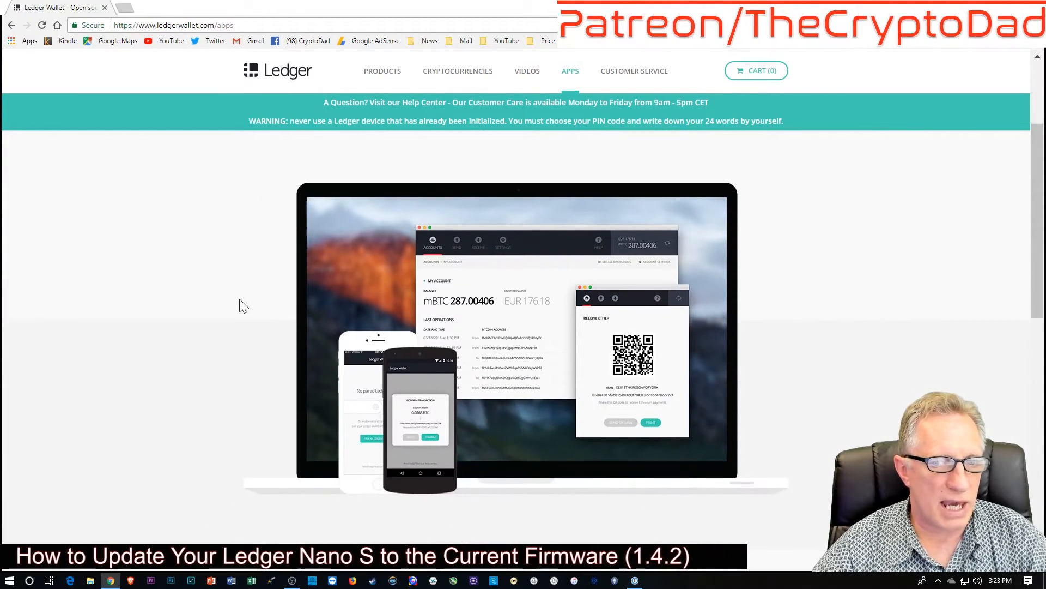
scroll(241, 303, down, 3)
scroll(241, 303, down, 2)
scroll(240, 304, down, 1)
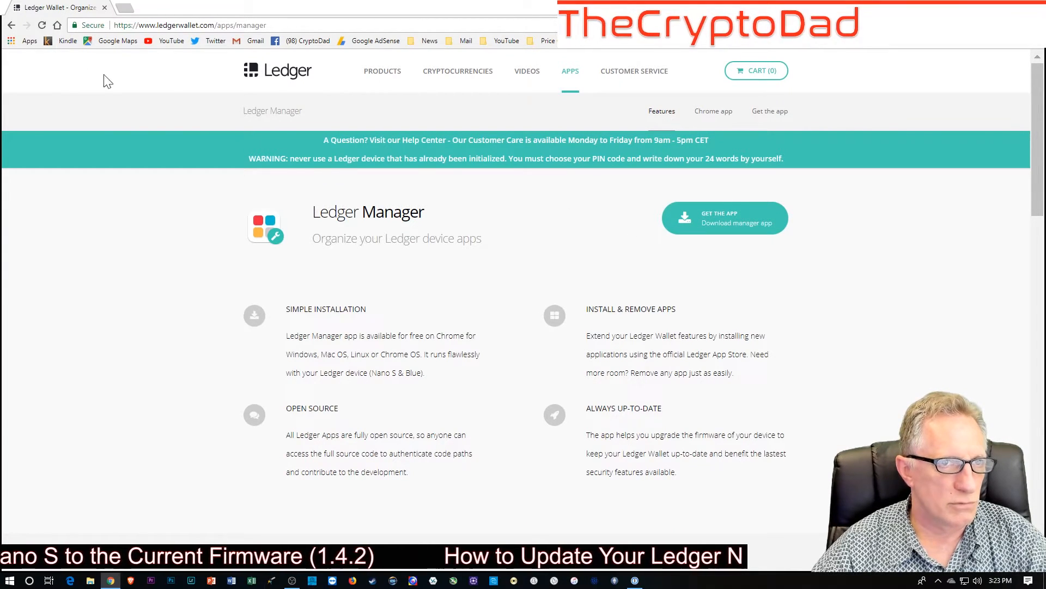
Step: Launch Ledger Manager and view the 'New Firmware available' update for the Nano S
click(13, 40)
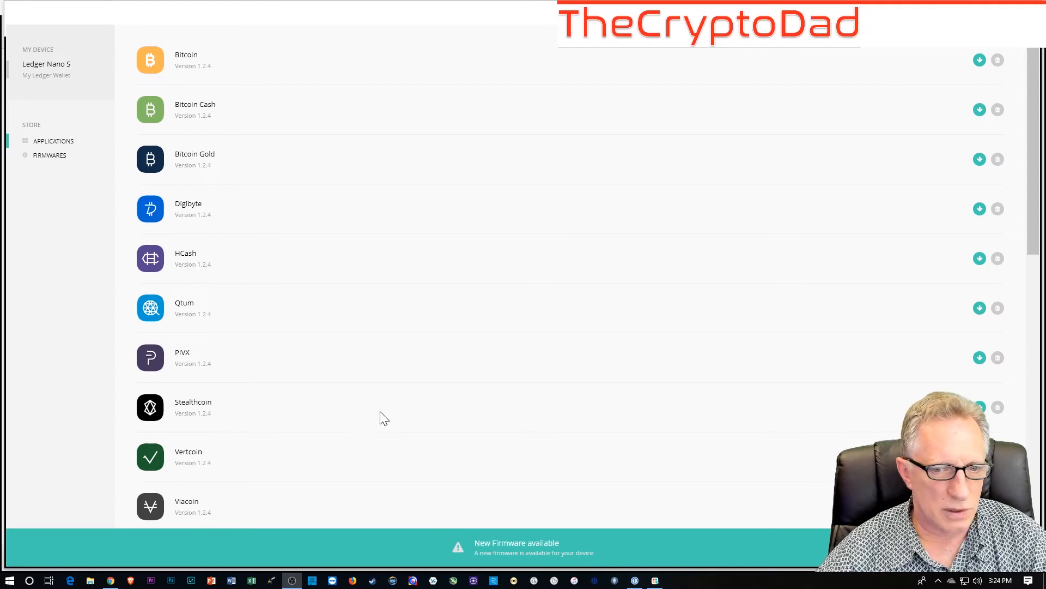
click(521, 545)
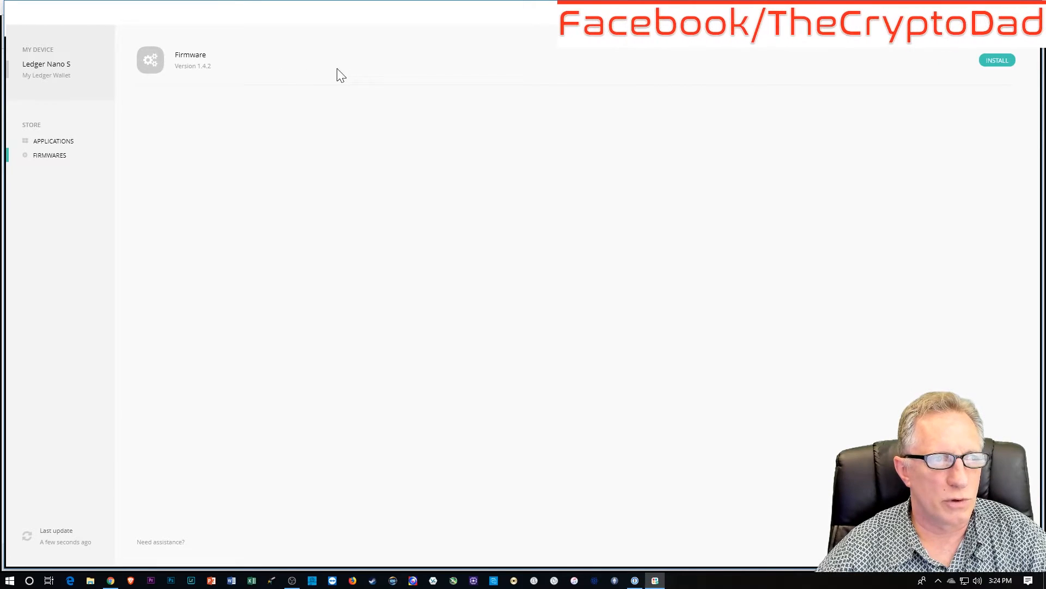
Step: Attempt the firmware 1.4.2 install, then return to Applications after the insufficient-space error
click(998, 62)
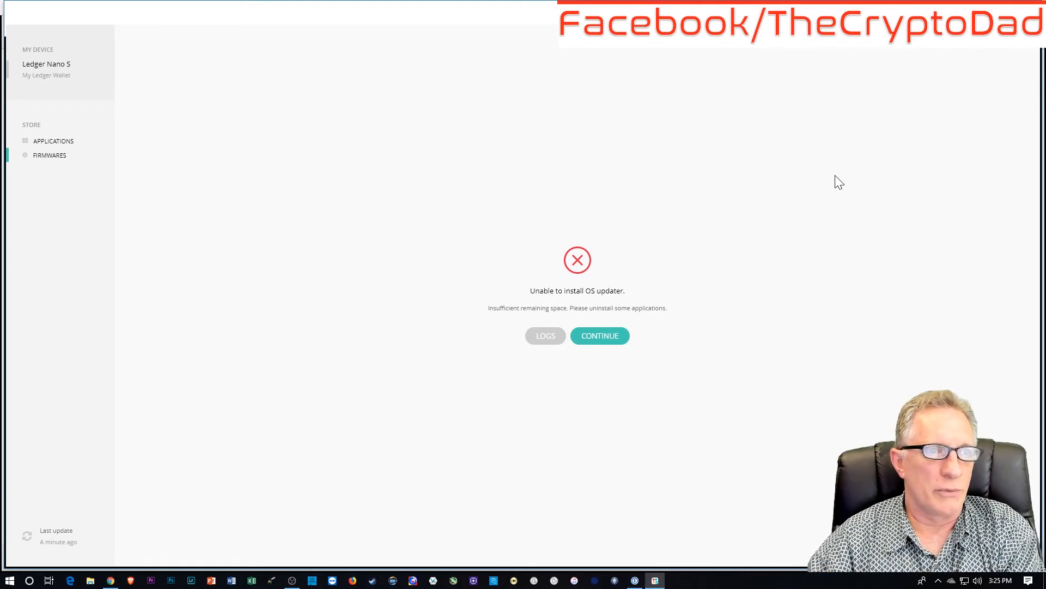
click(54, 141)
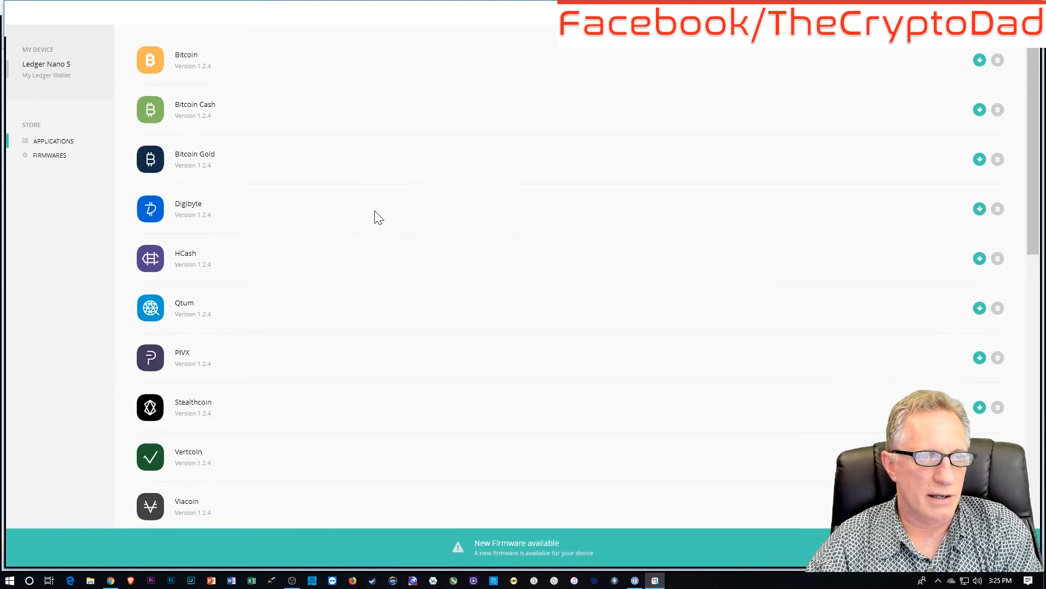
click(998, 60)
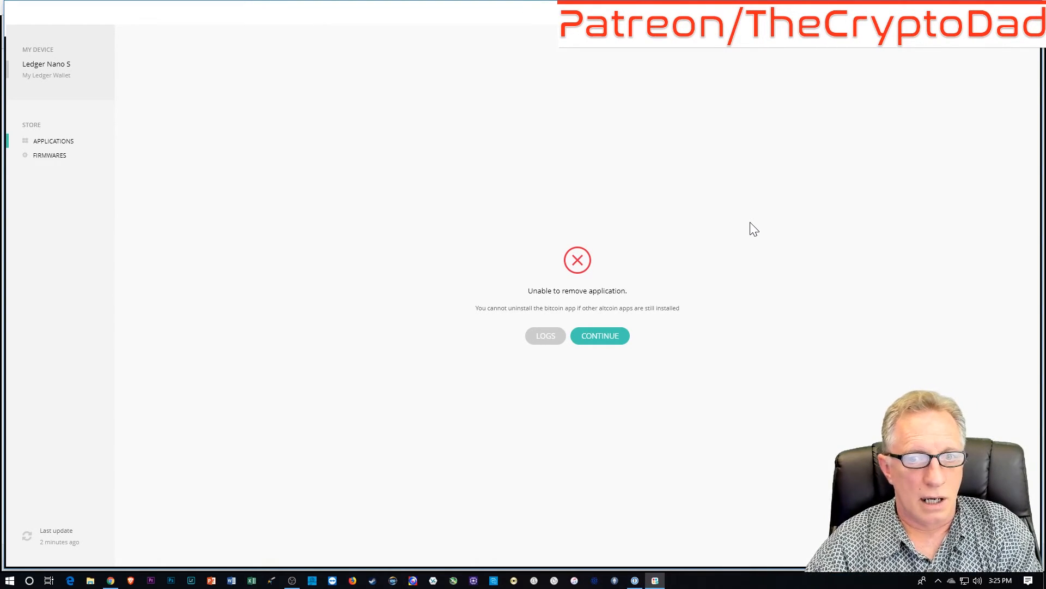
click(613, 345)
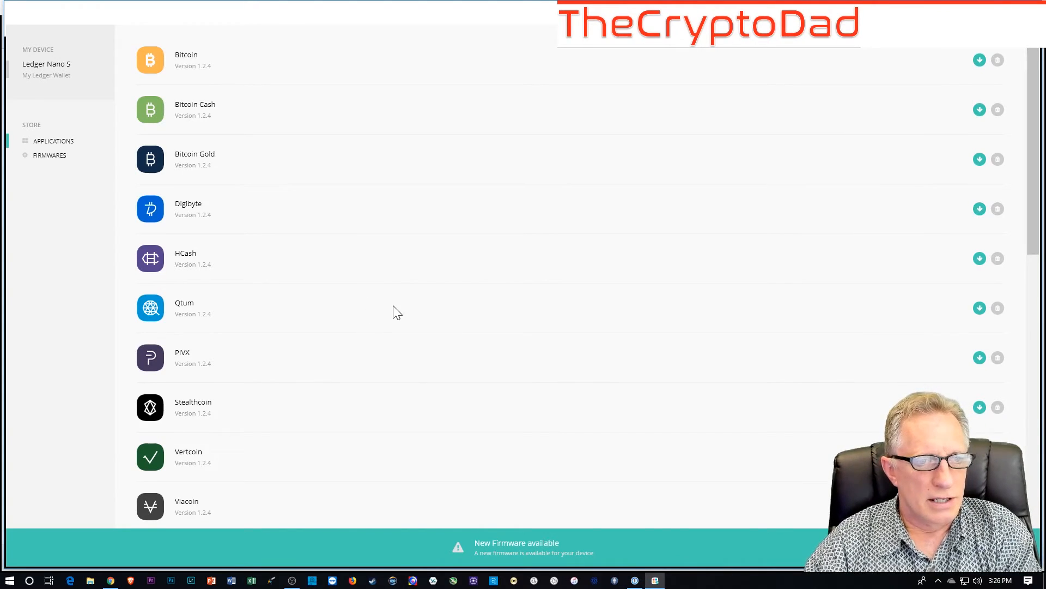
scroll(392, 312, down, 2)
scroll(400, 309, down, 2)
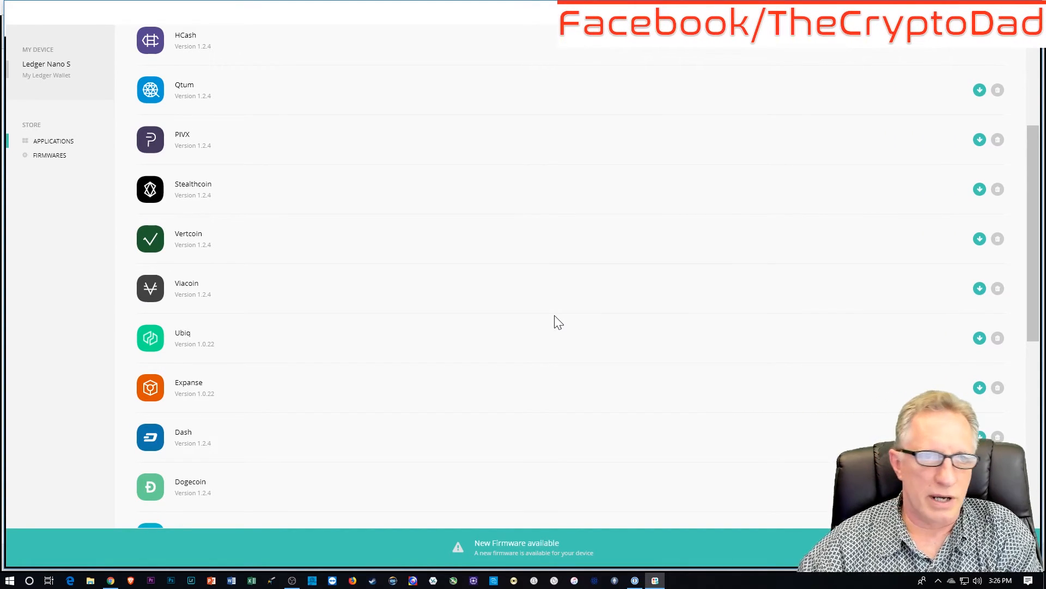
scroll(573, 301, up, 4)
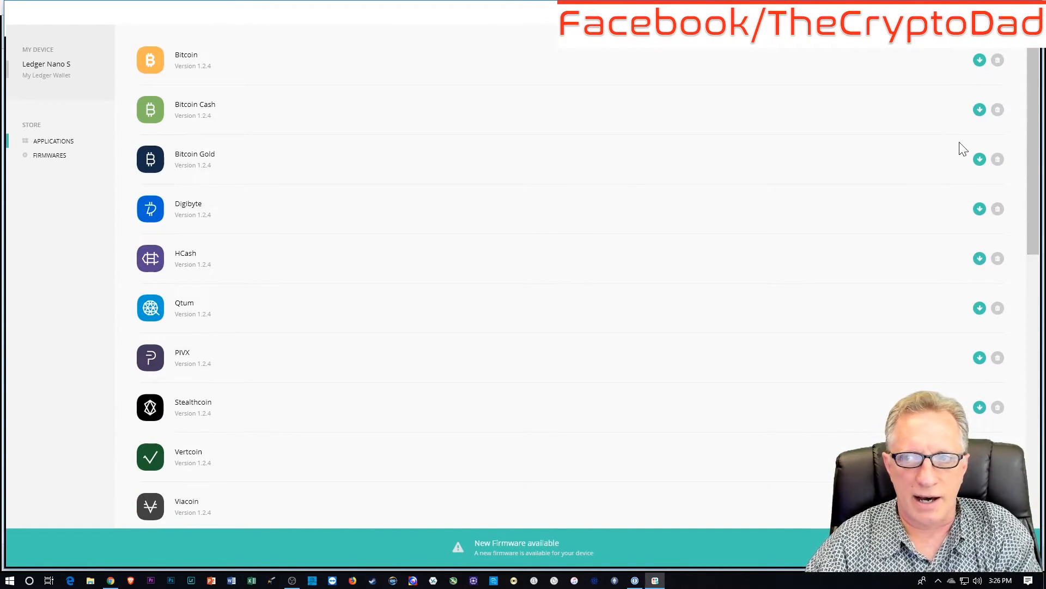
Step: Remove the Bitcoin Cash and Digibyte apps from the Nano S to free space
click(998, 109)
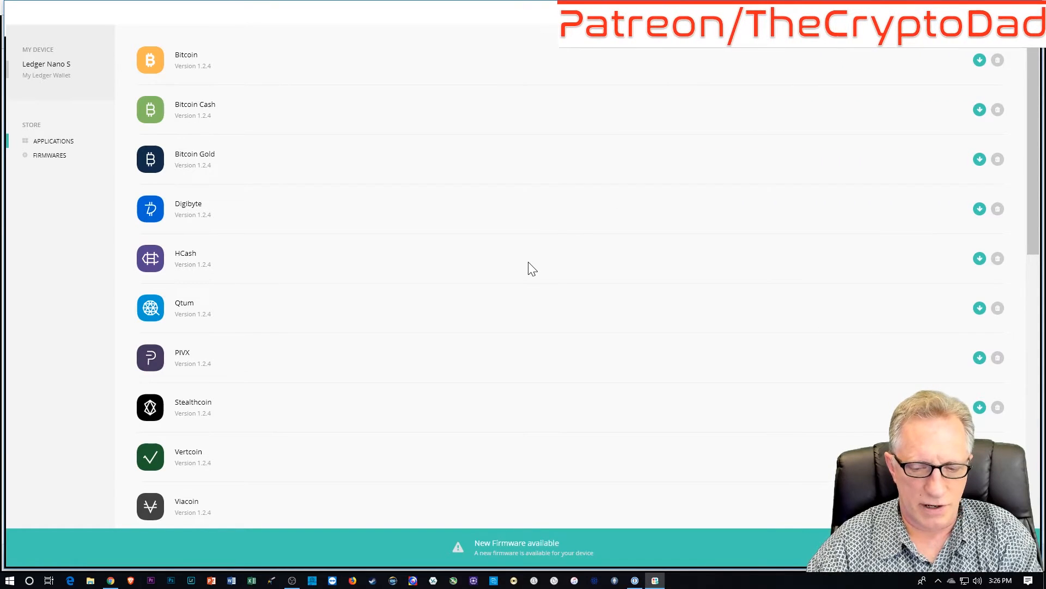
scroll(528, 272, down, 1)
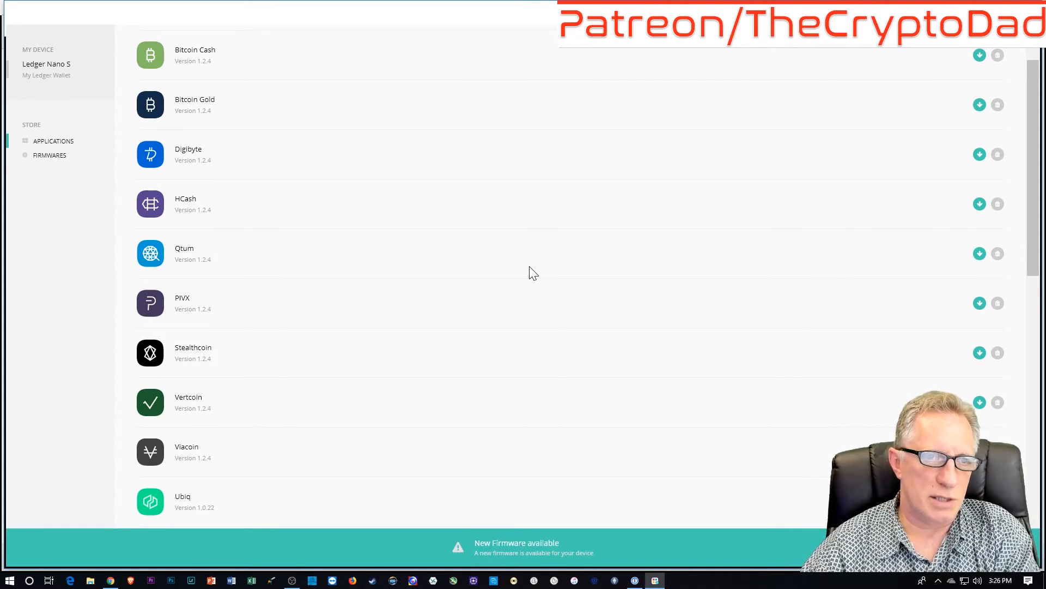
click(998, 156)
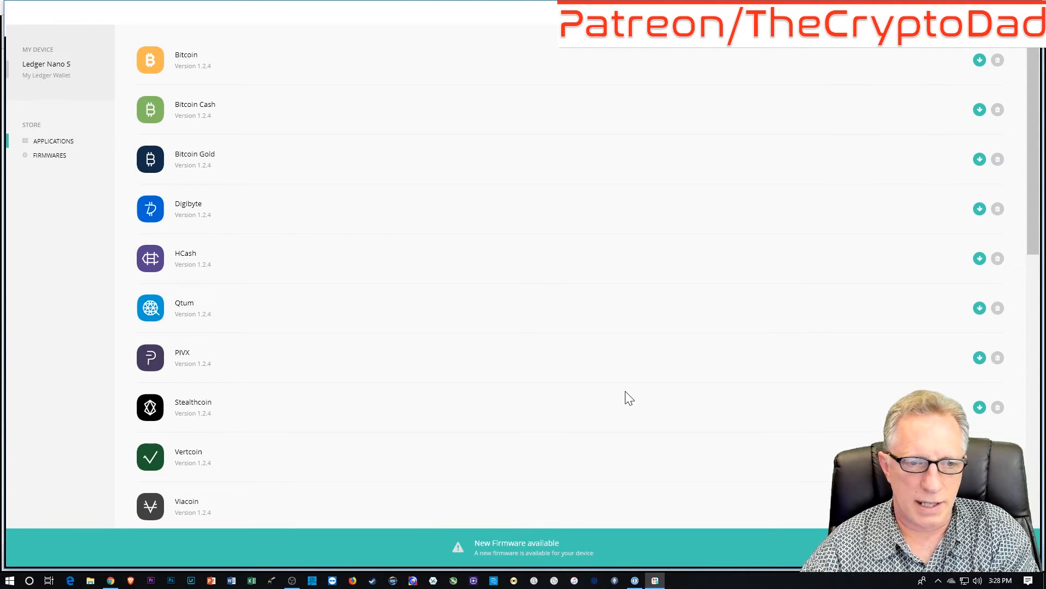
scroll(608, 321, down, 2)
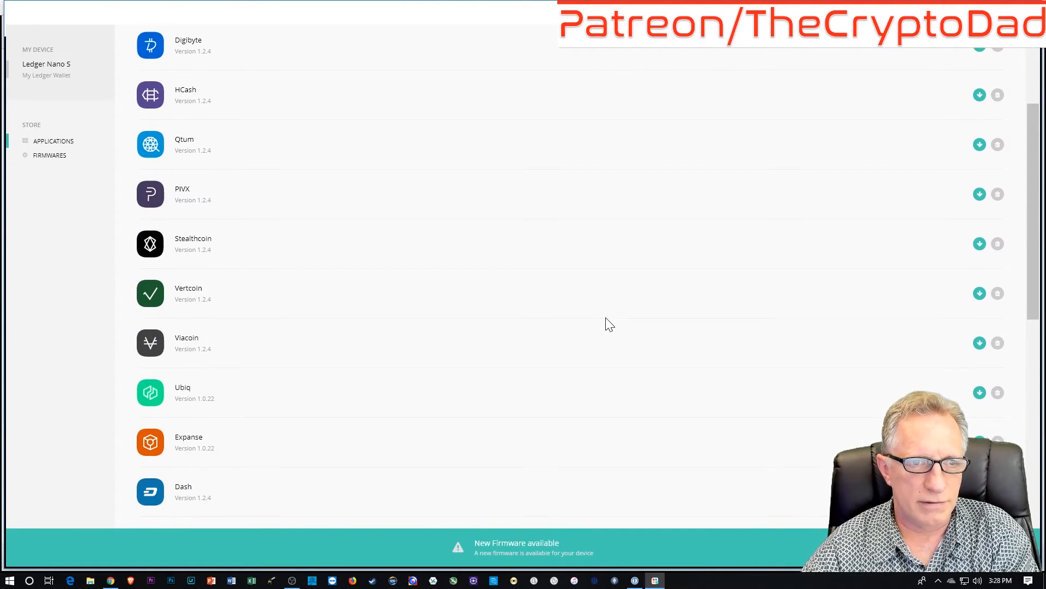
scroll(606, 325, down, 1)
scroll(605, 325, down, 1)
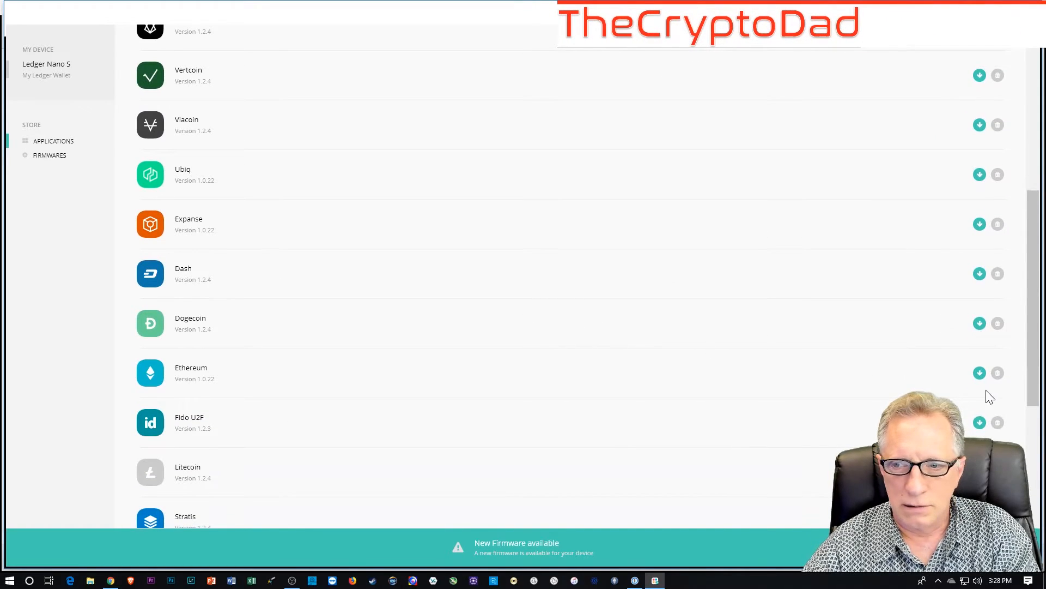
Step: Remove the Ethereum and Litecoin apps, then the Bitcoin app once the altcoins are gone
click(998, 373)
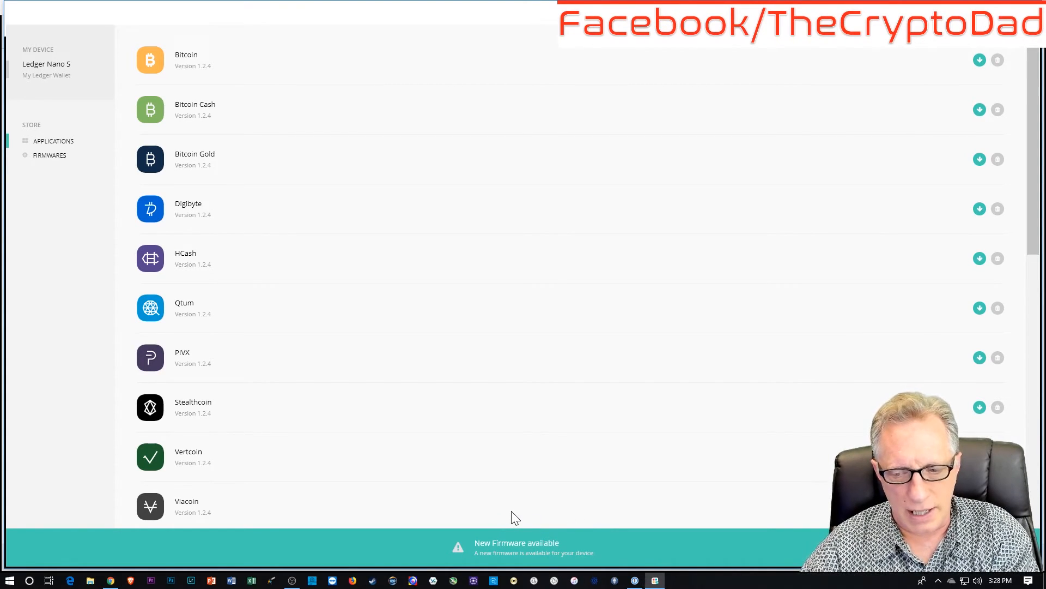
scroll(520, 434, down, 2)
scroll(521, 433, down, 3)
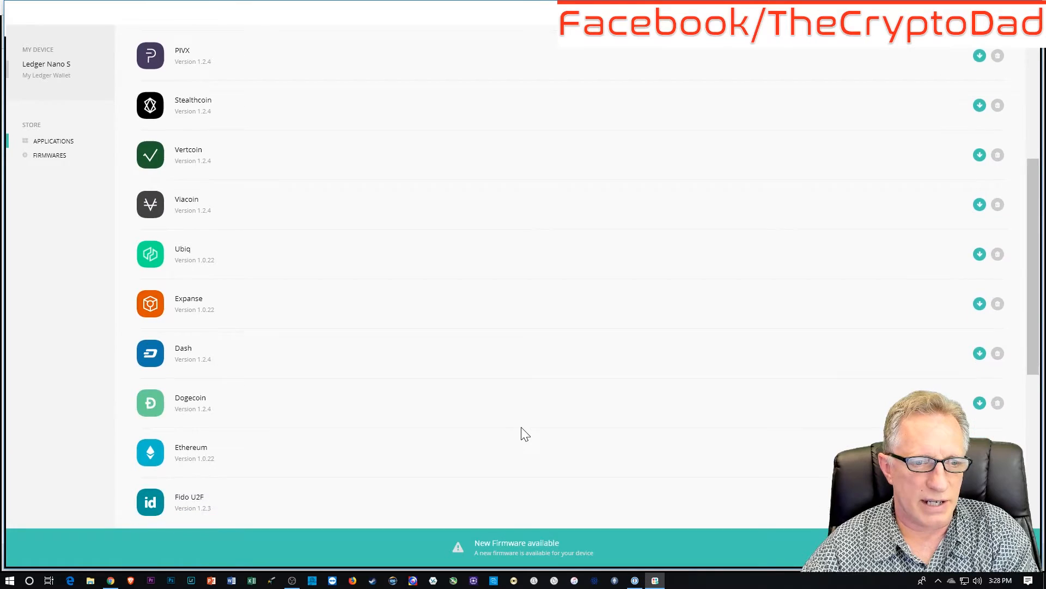
scroll(521, 433, down, 2)
click(998, 418)
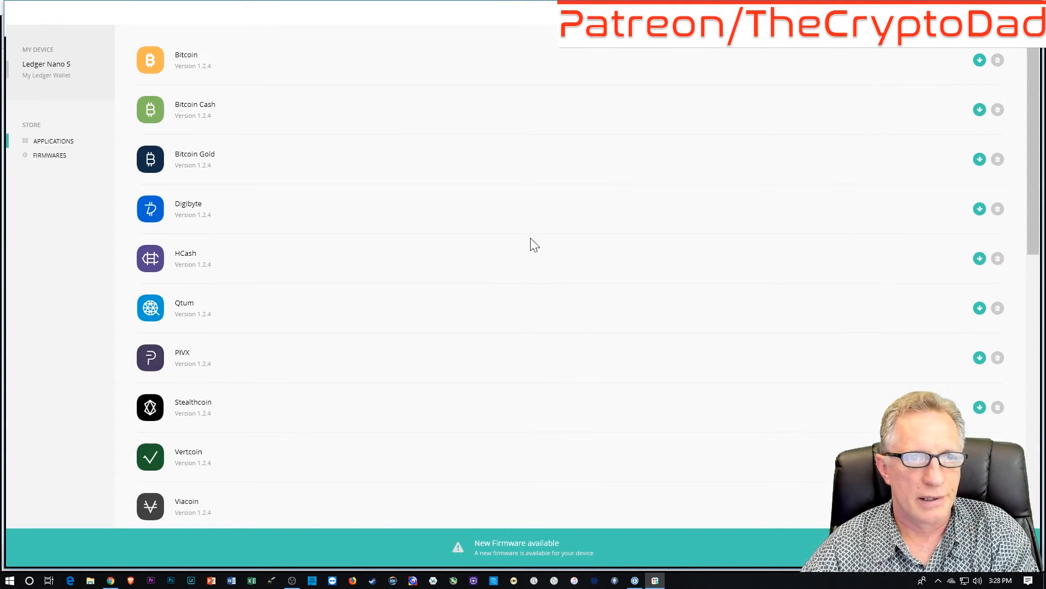
click(998, 61)
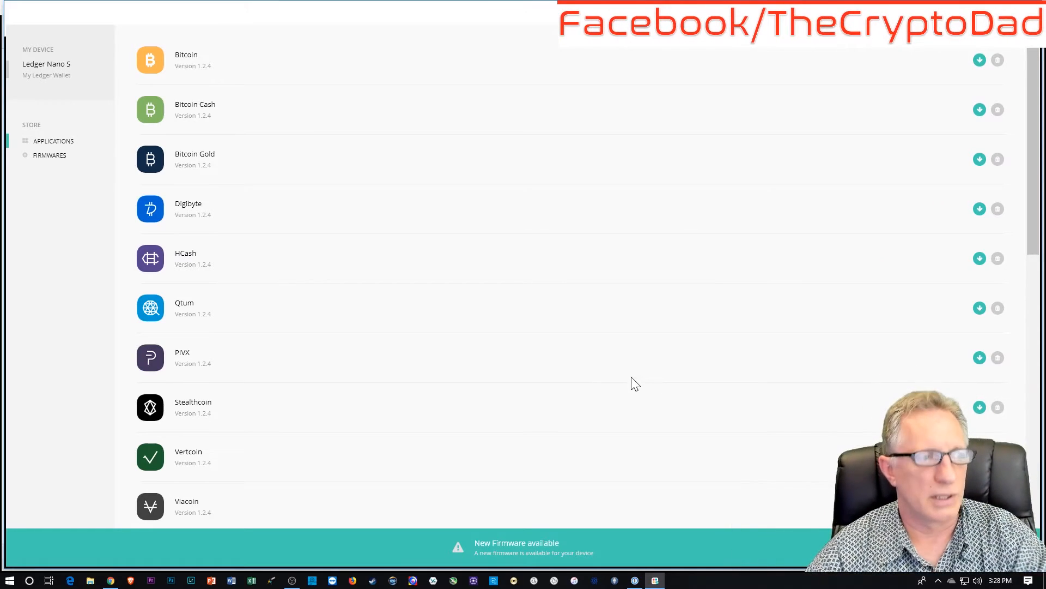
Step: Install firmware 1.4.2 on the Nano S from the New Firmware available page
click(499, 552)
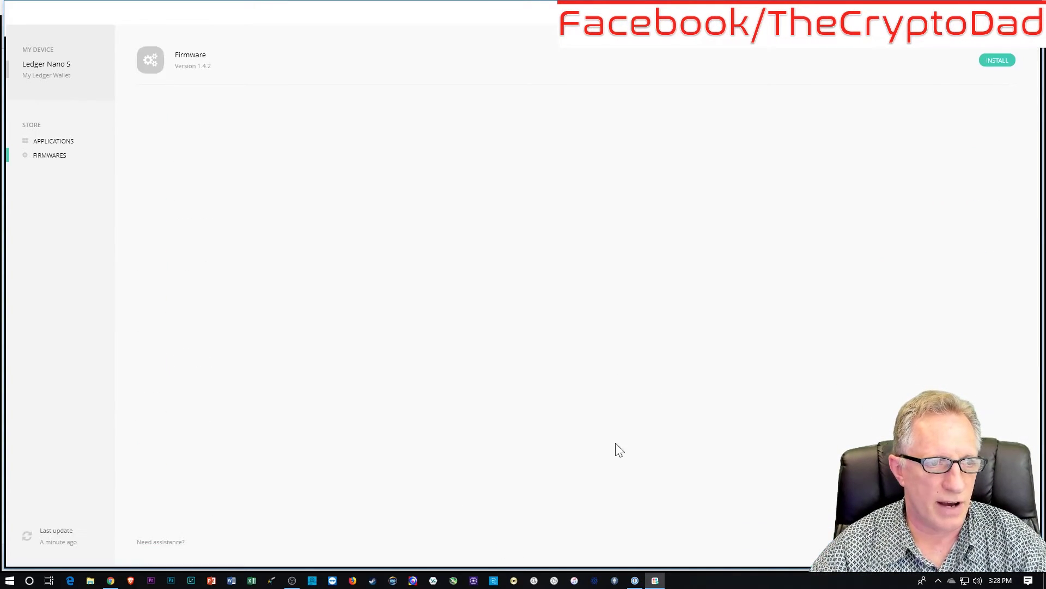
click(997, 61)
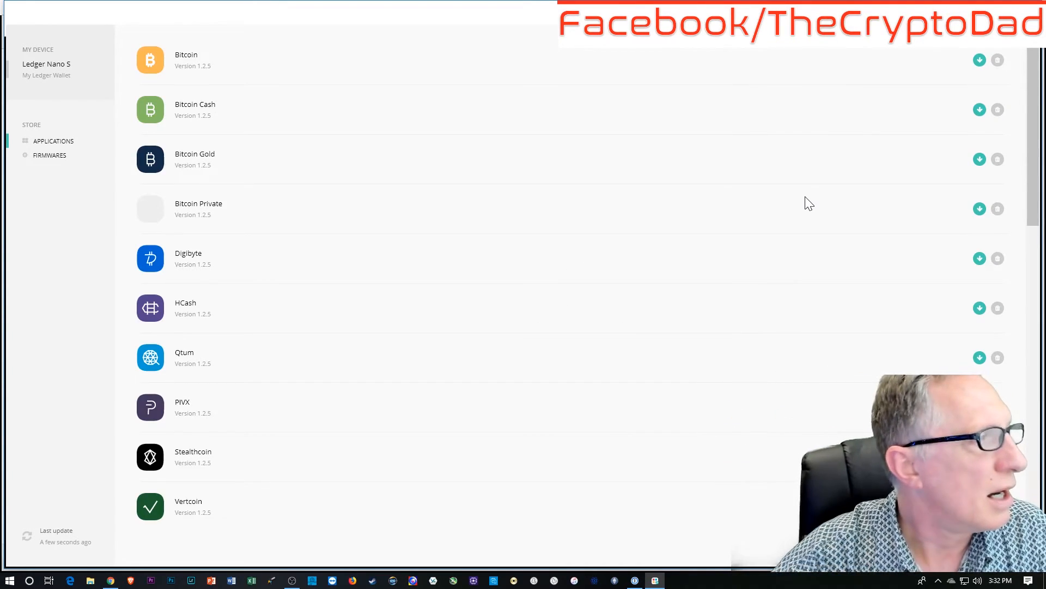
Step: Check the Firmwares page confirming the latest firmware 1.4.2 is installed
click(54, 161)
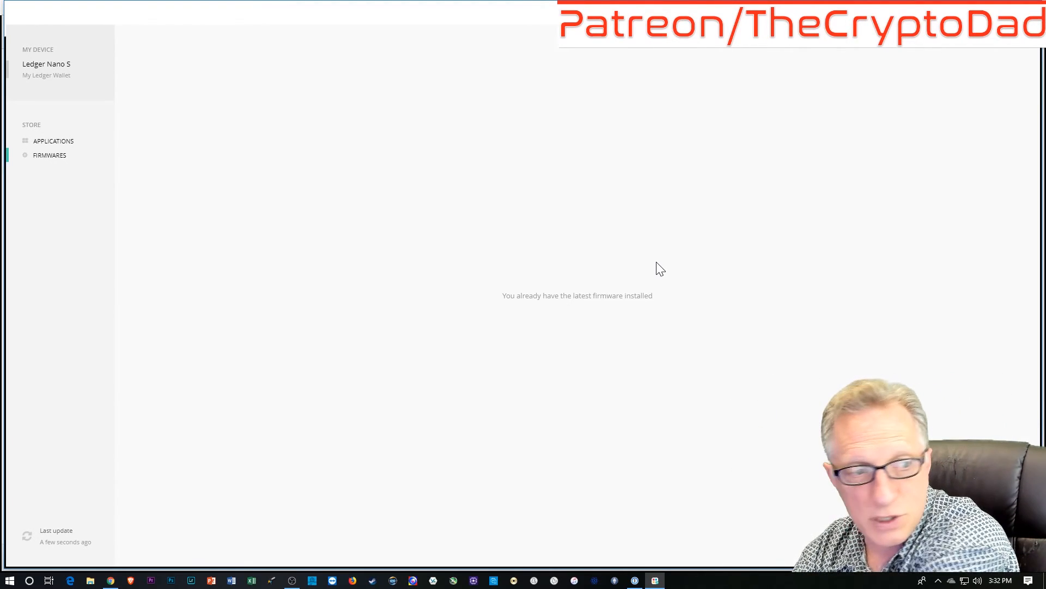
Step: Reinstall the Bitcoin, Digibyte, Ethereum and Litecoin apps (version 1.2.5) on the Nano S
click(51, 141)
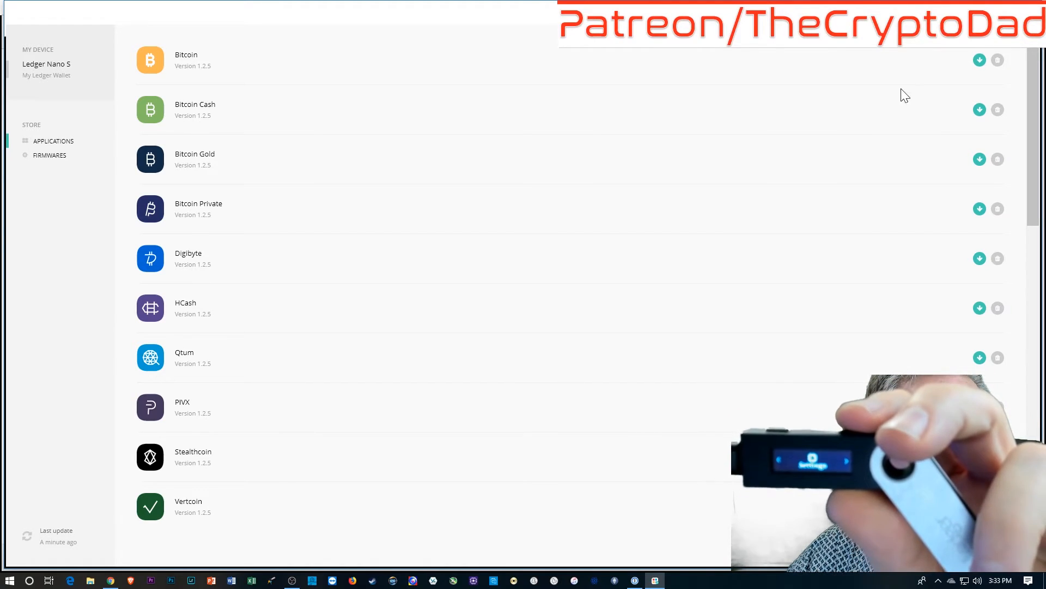
click(979, 61)
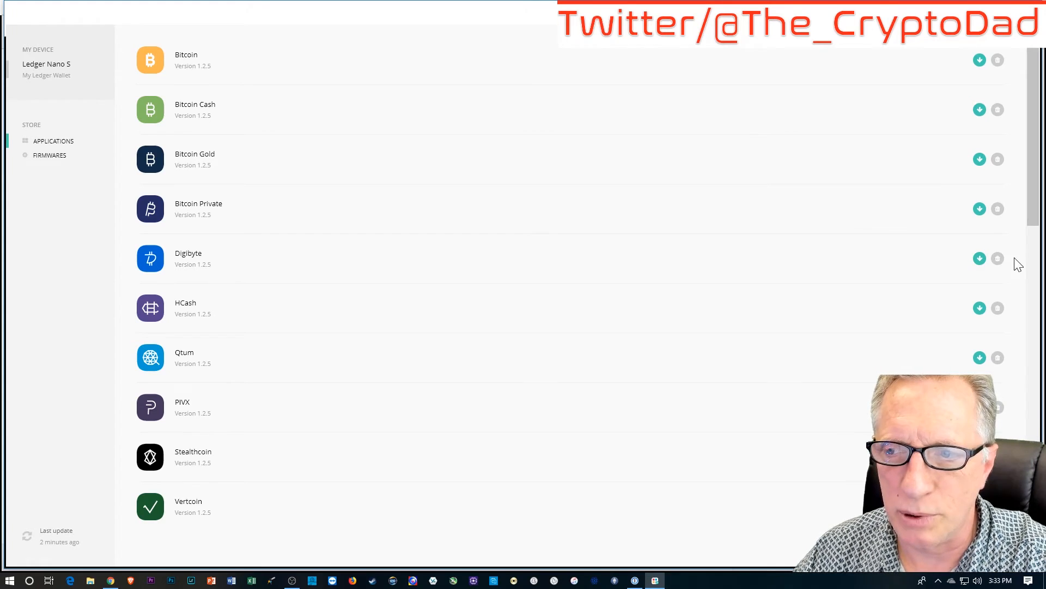
click(980, 259)
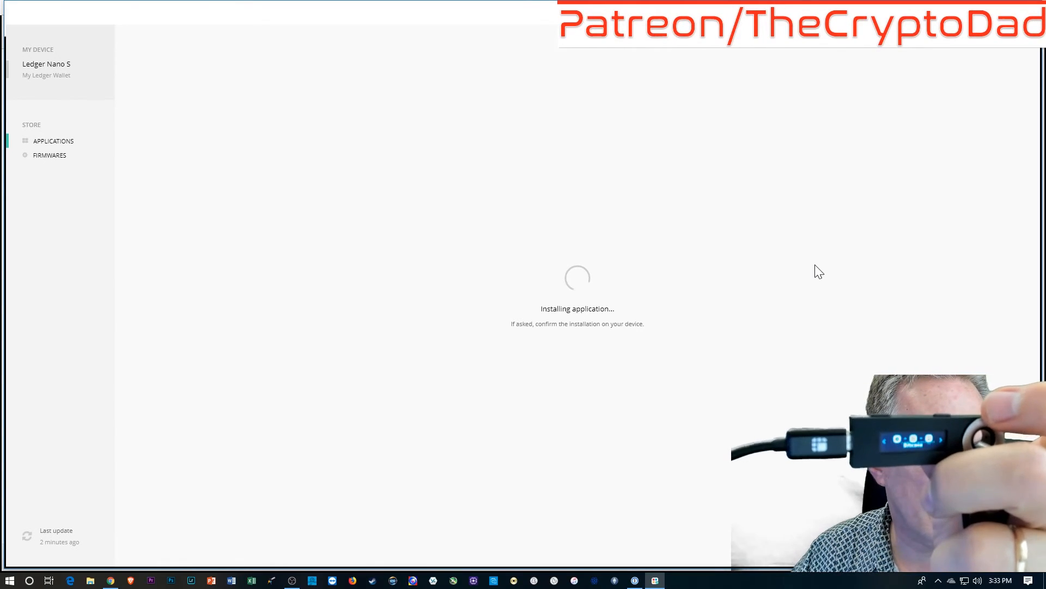
scroll(651, 297, down, 1)
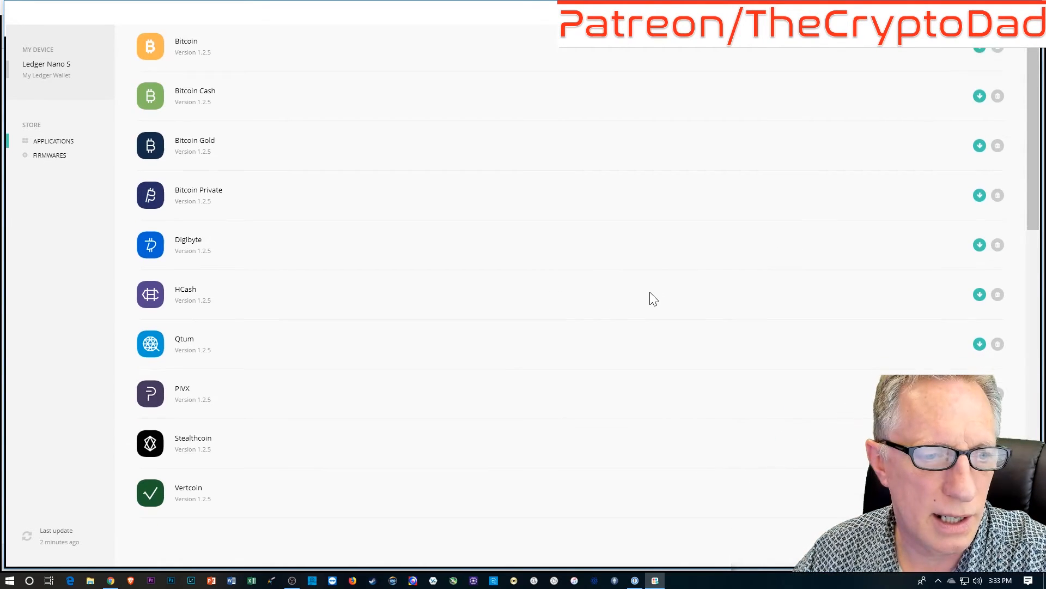
scroll(652, 297, down, 1)
scroll(652, 298, down, 2)
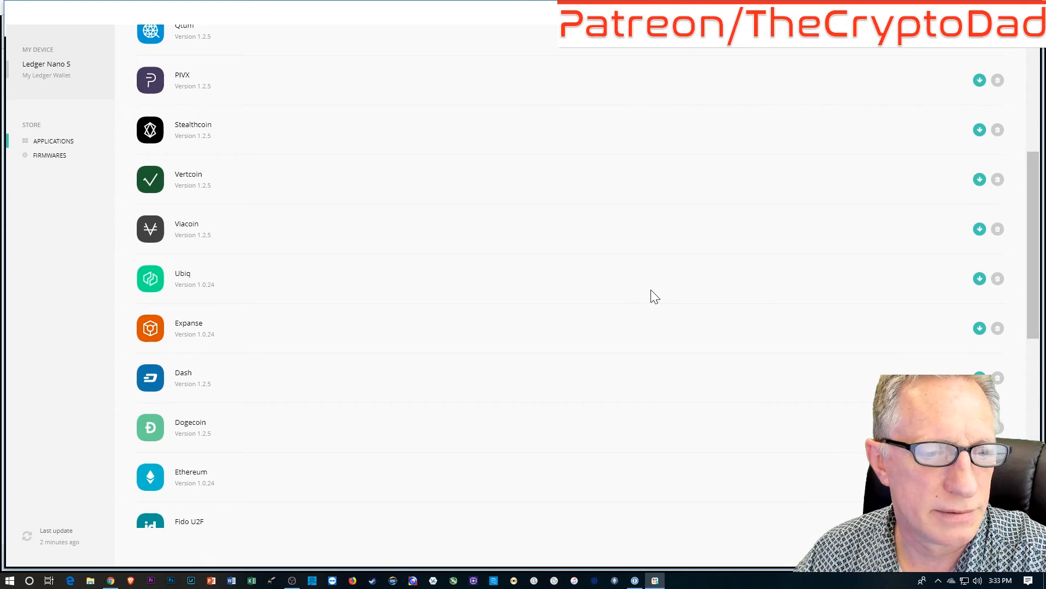
scroll(651, 289, down, 2)
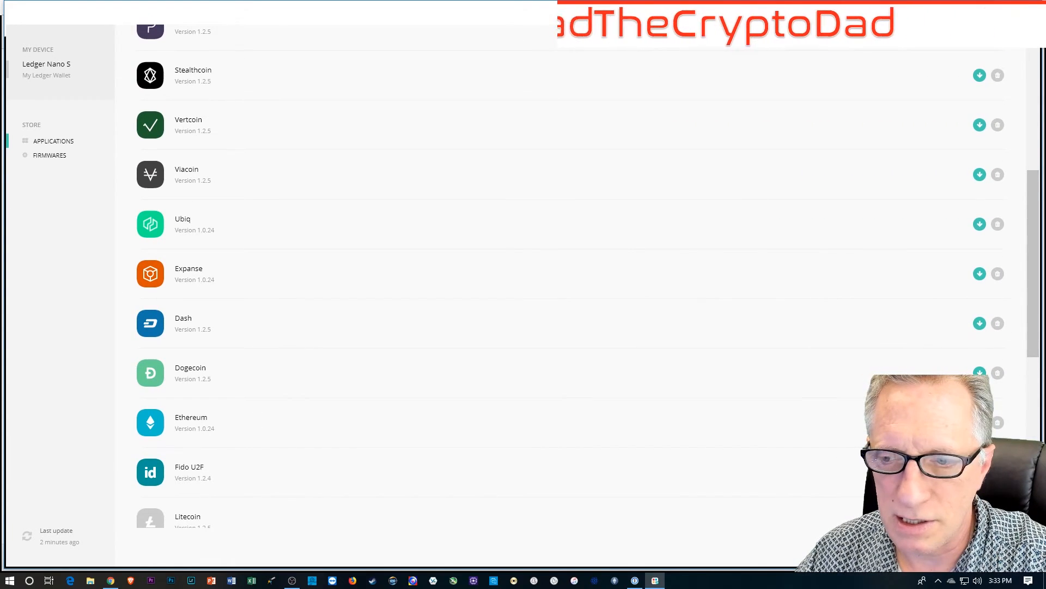
click(980, 423)
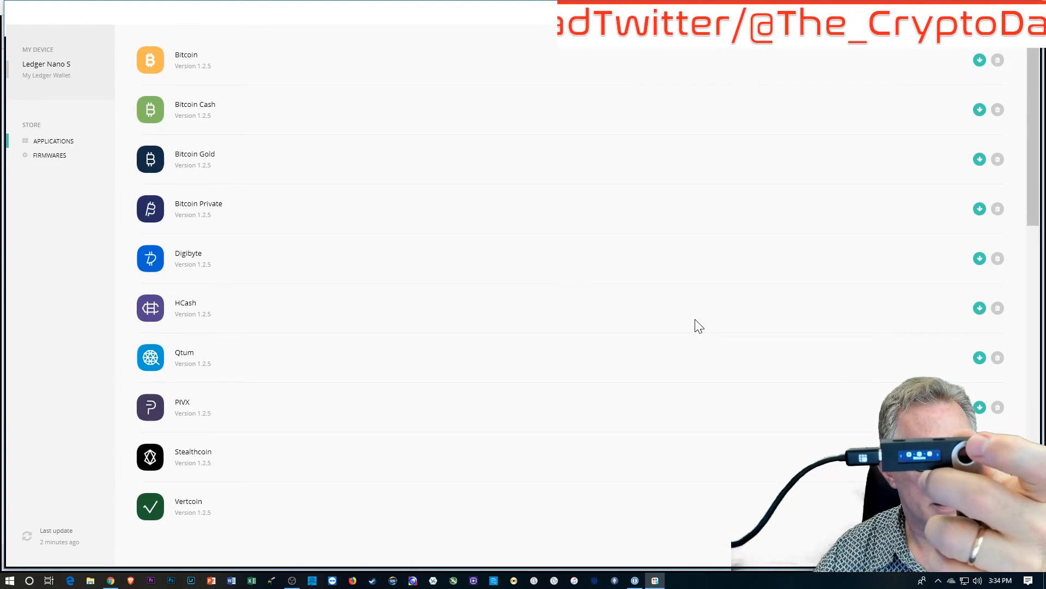
scroll(761, 340, down, 2)
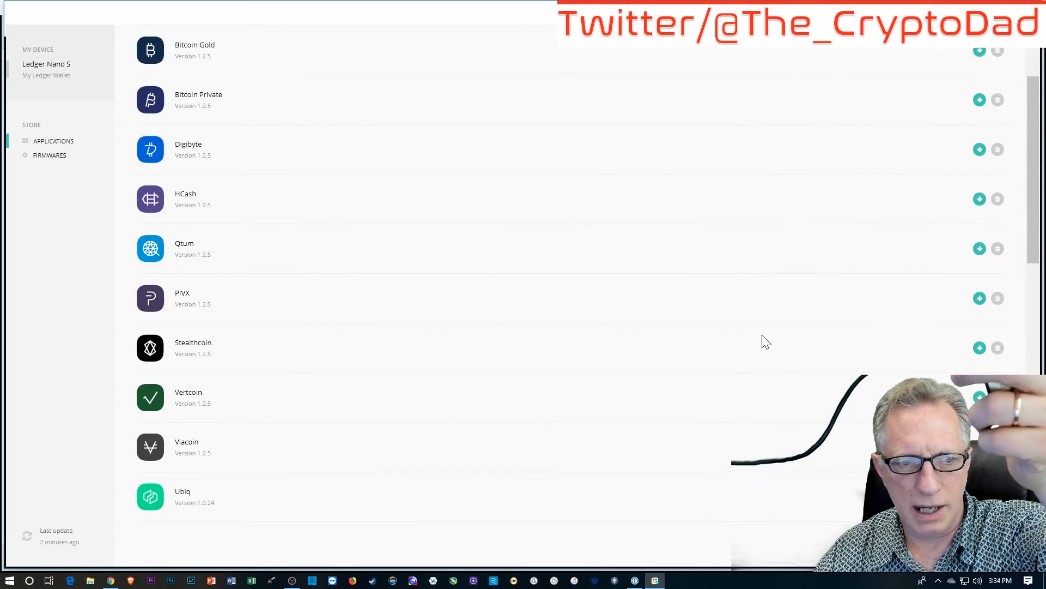
scroll(763, 341, down, 1)
scroll(761, 341, down, 1)
scroll(761, 341, up, 1)
scroll(764, 337, up, 3)
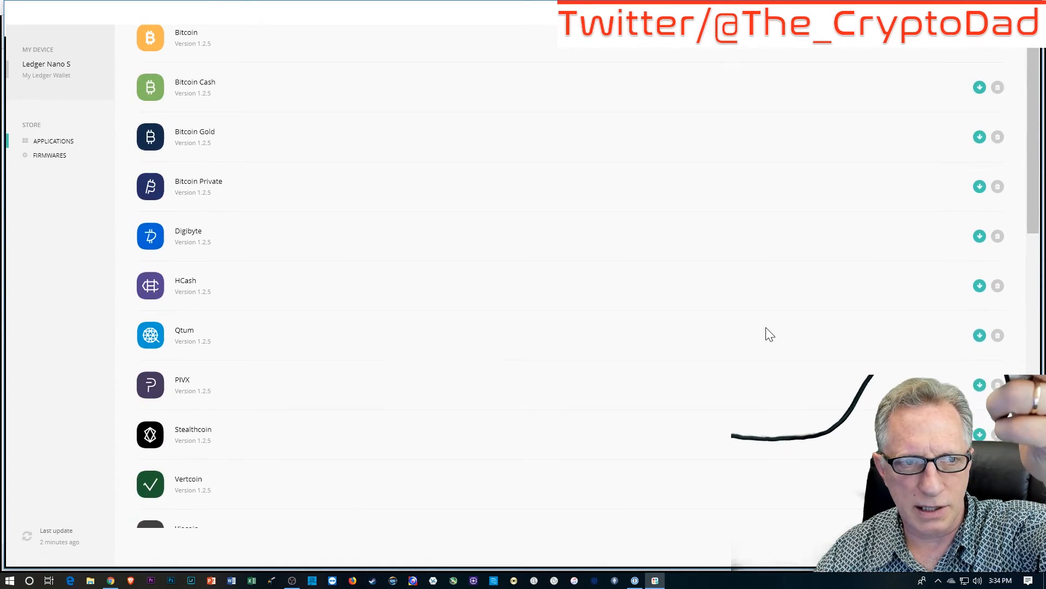
scroll(769, 333, down, 1)
scroll(770, 334, down, 2)
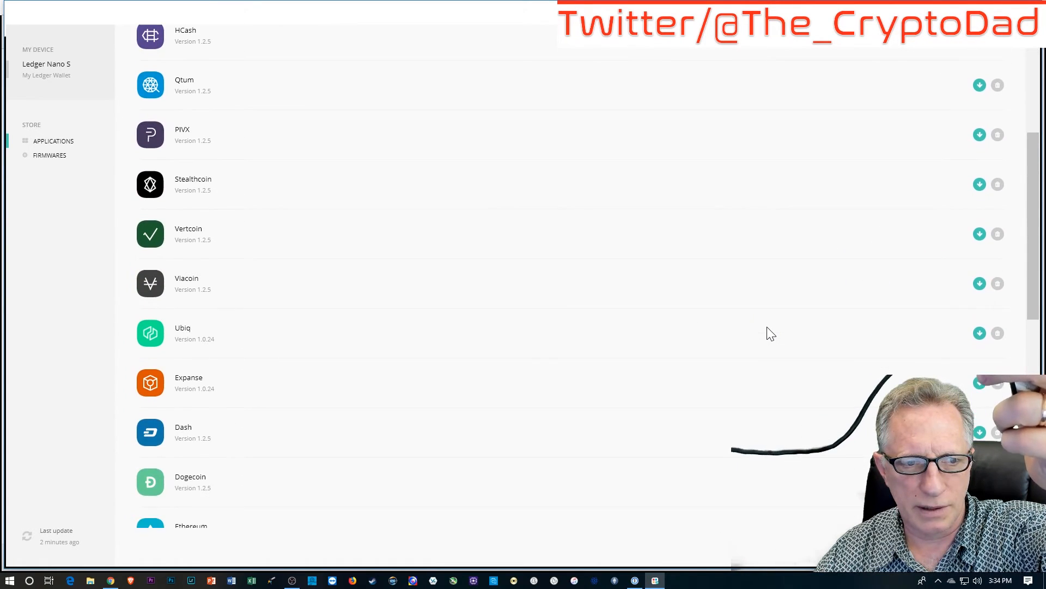
scroll(769, 333, down, 1)
scroll(768, 334, down, 1)
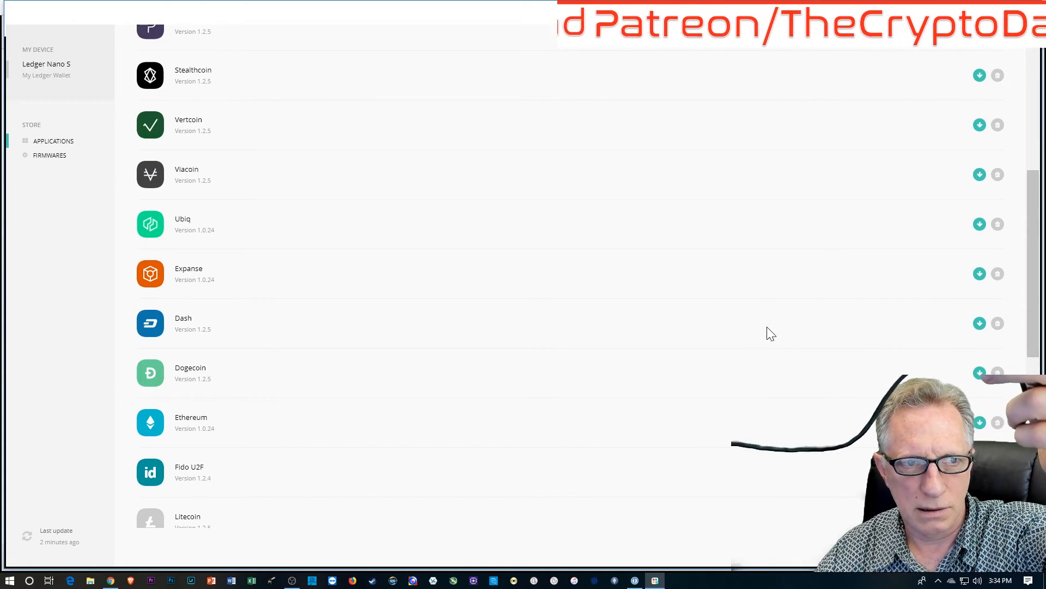
scroll(769, 331, down, 1)
scroll(769, 331, down, 1)
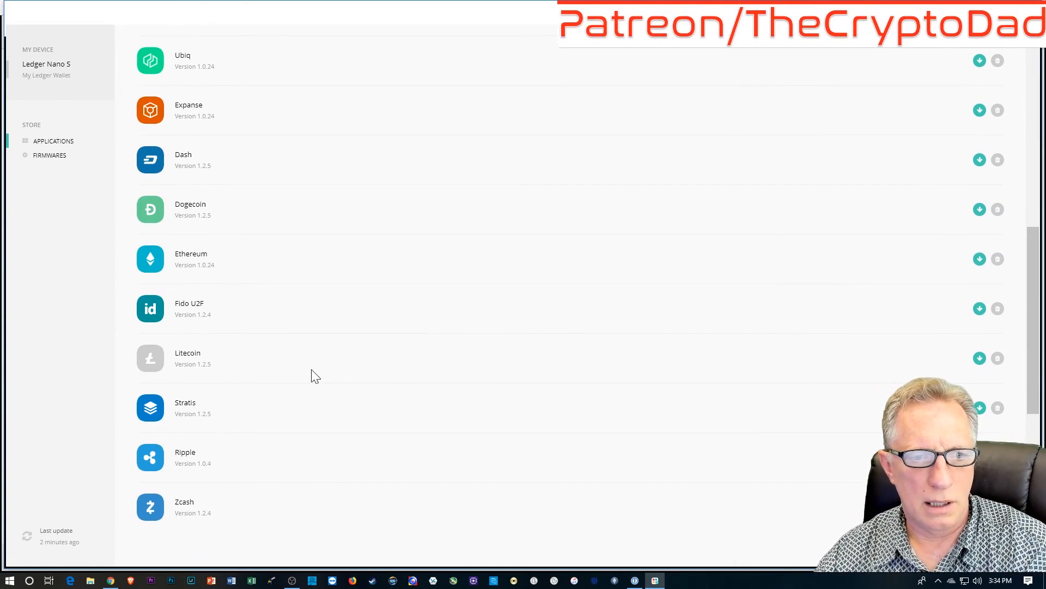
click(979, 358)
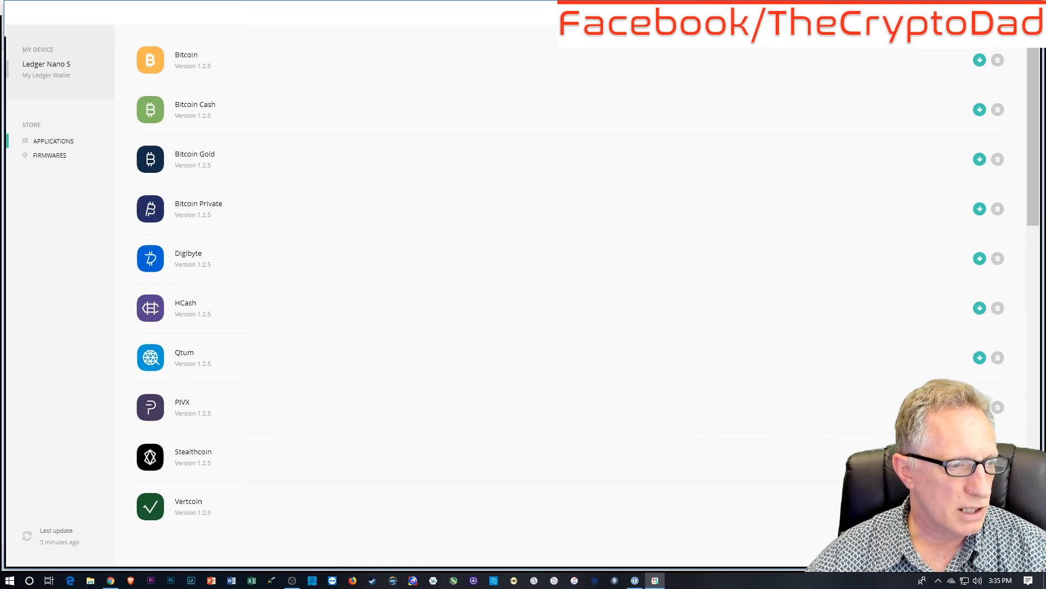
Step: Close Ledger Manager and open the Bitcoin wallet on the main chain with Segwit addresses
click(1032, 10)
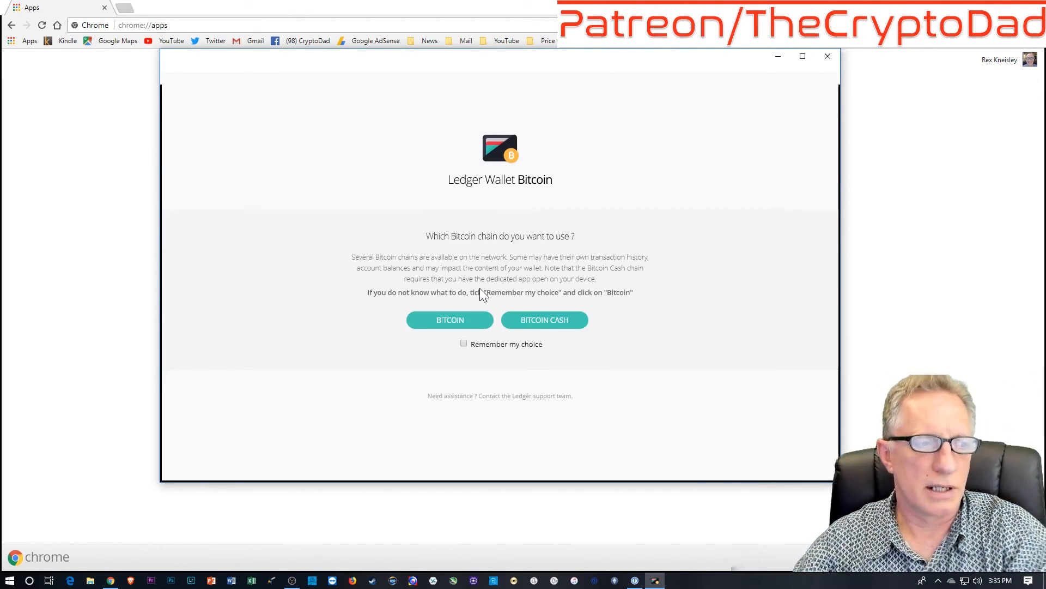
click(450, 323)
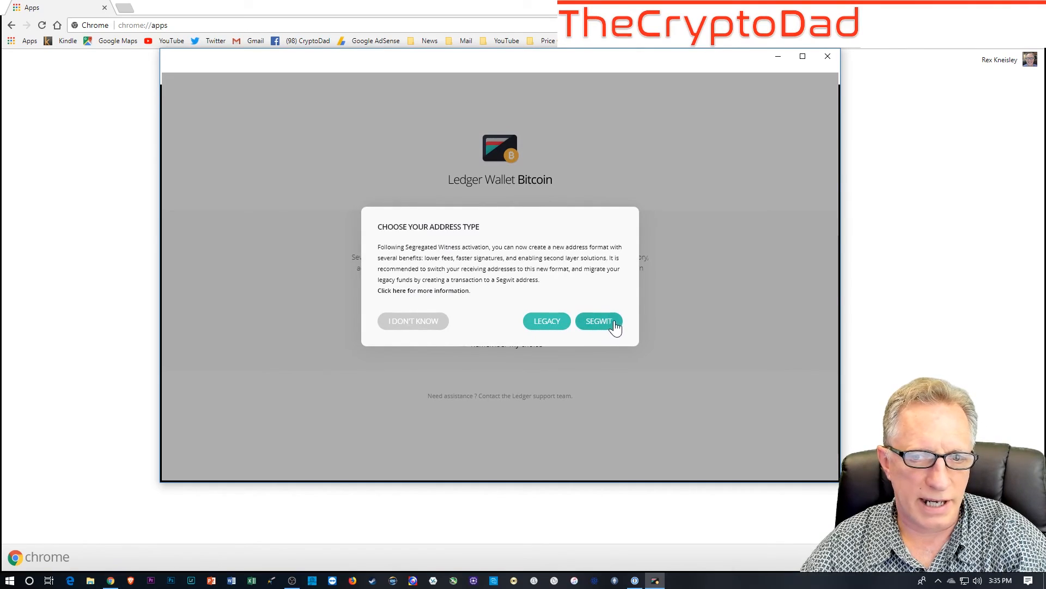
click(600, 320)
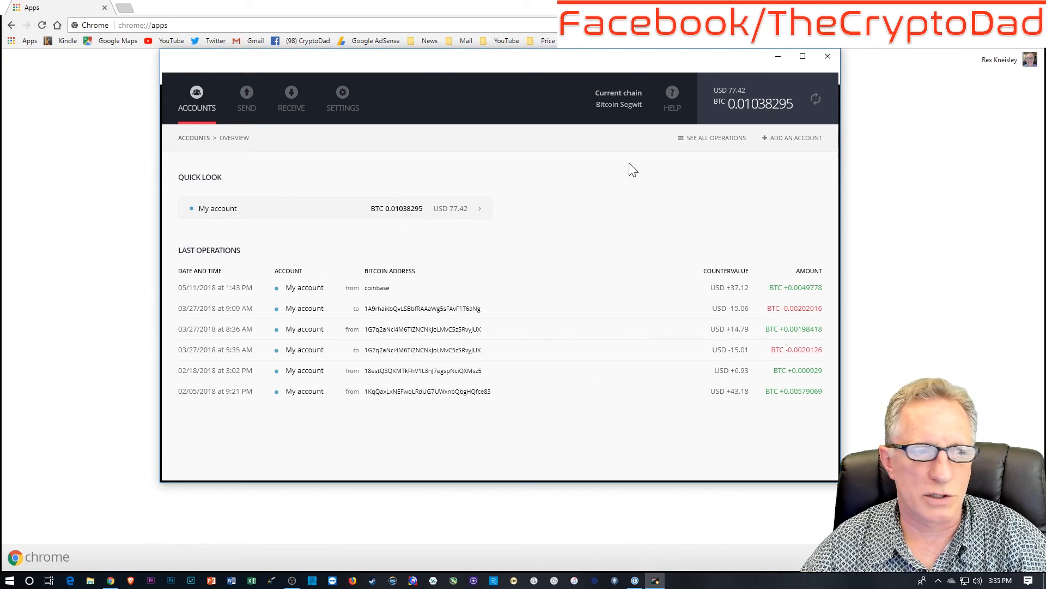
Step: Close the Bitcoin wallet, check the ETH 1.9404629982326356 balance, then close the Ethereum wallet
click(829, 57)
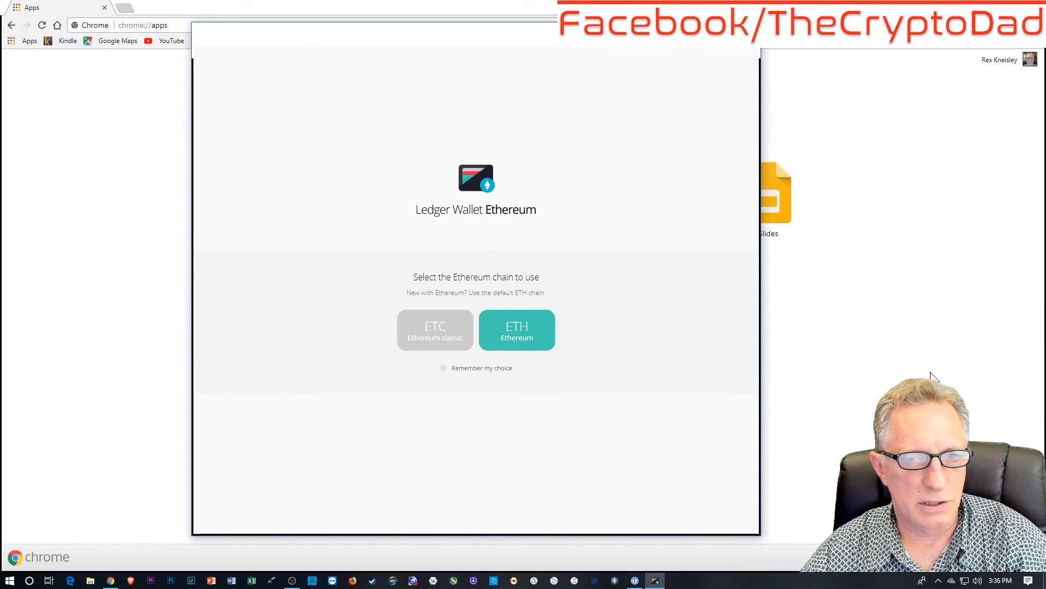
click(512, 345)
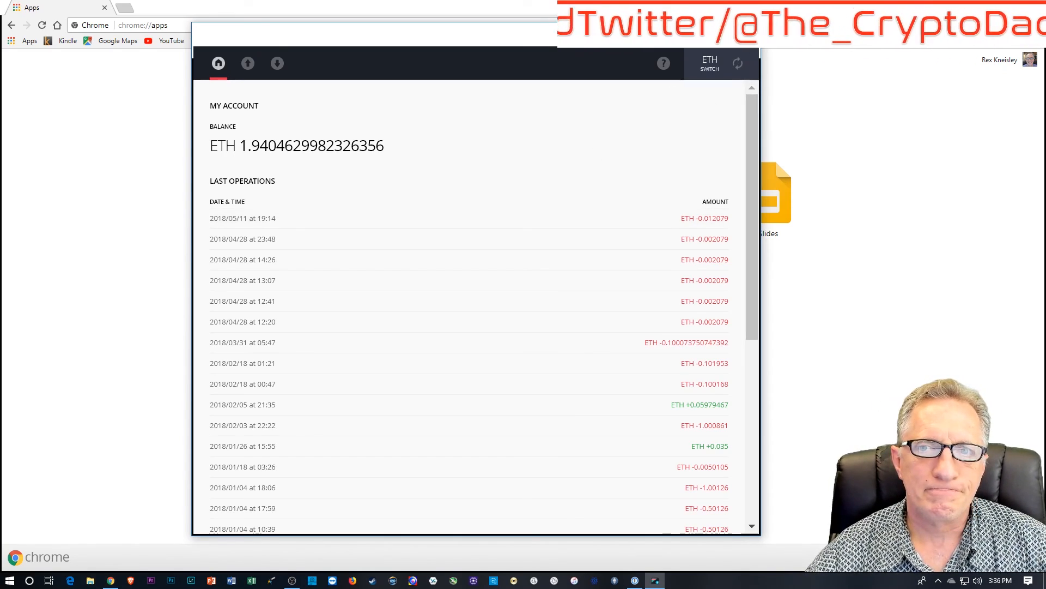
click(750, 34)
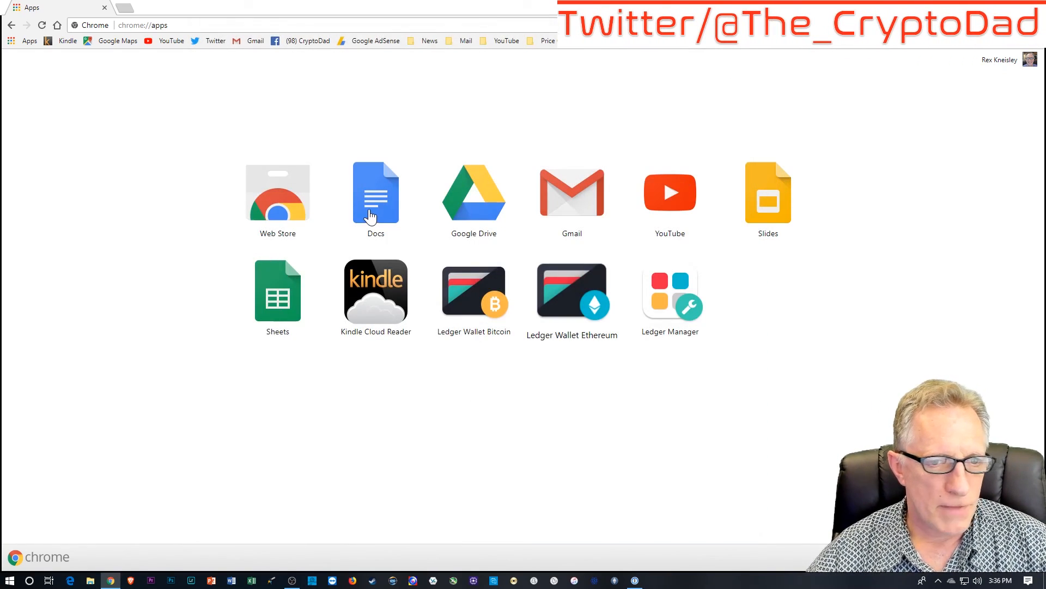